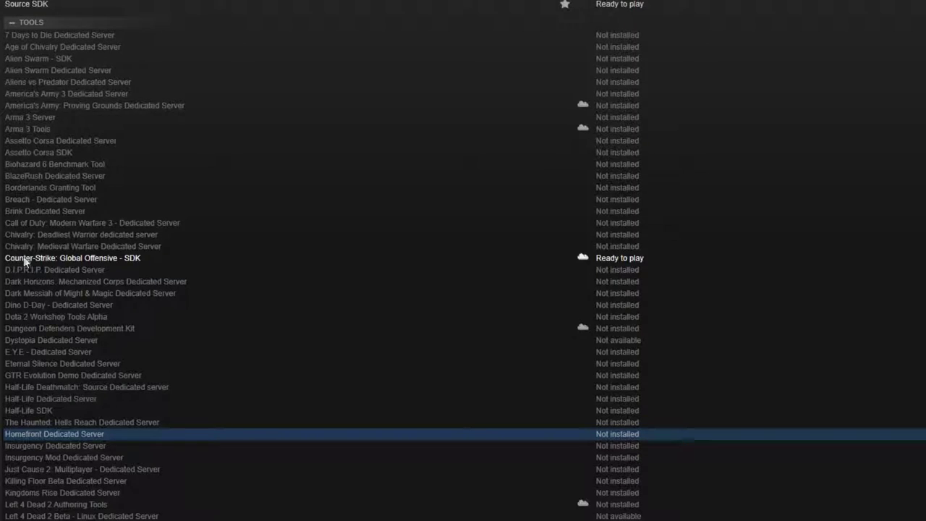
Step: Launch Counter-Strike: Global Offensive - SDK from the Steam Library Tools list
double_click(128, 259)
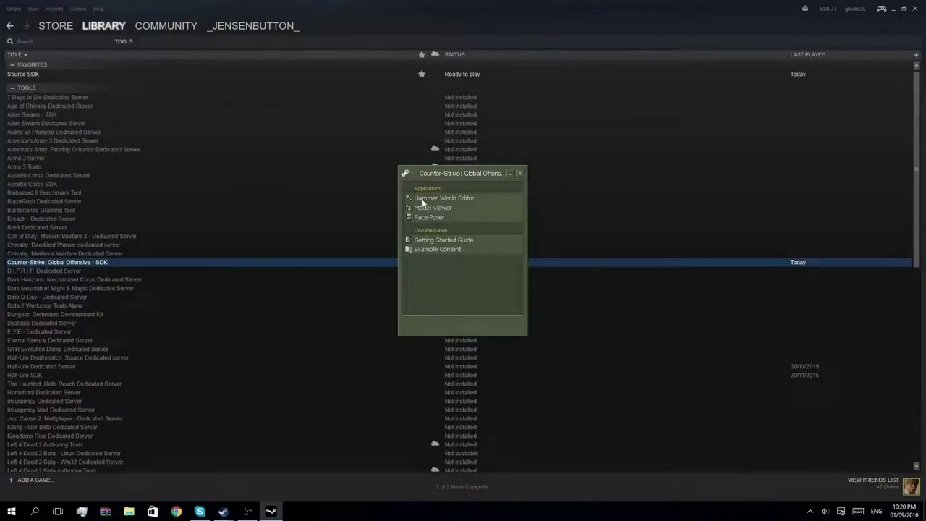
Step: Start Hammer World Editor from the CS:GO SDK launcher's Applications list
left_click(423, 198)
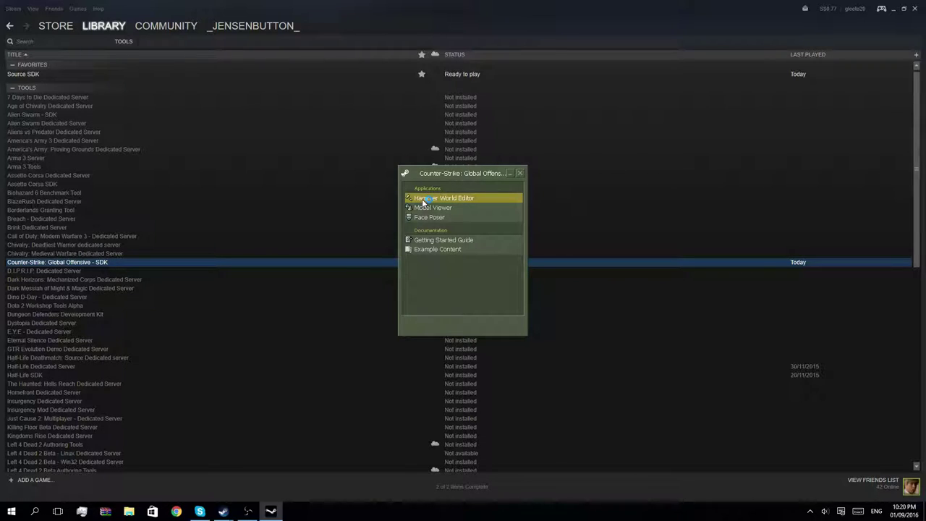
double_click(423, 201)
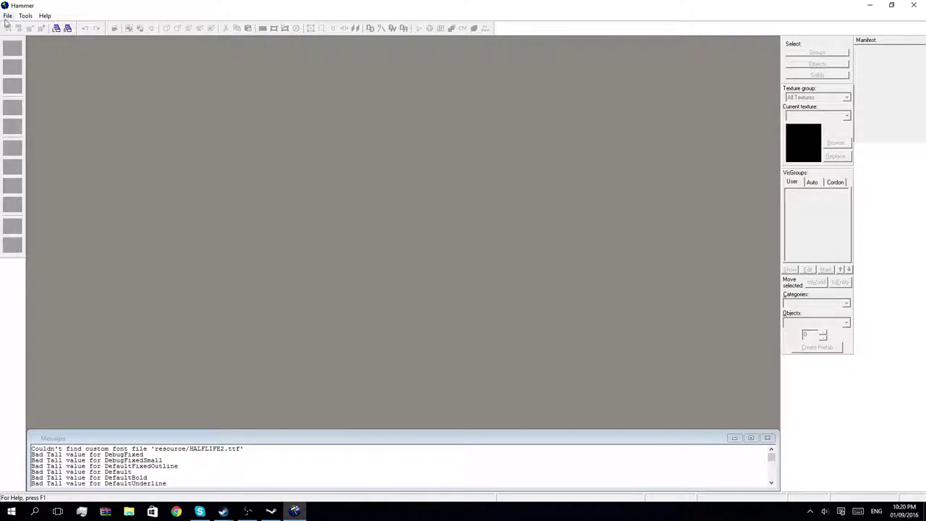
Step: Create a new map and save it as testmap.vmf in the sdk_content maps folder
left_click(7, 15)
left_click(21, 27)
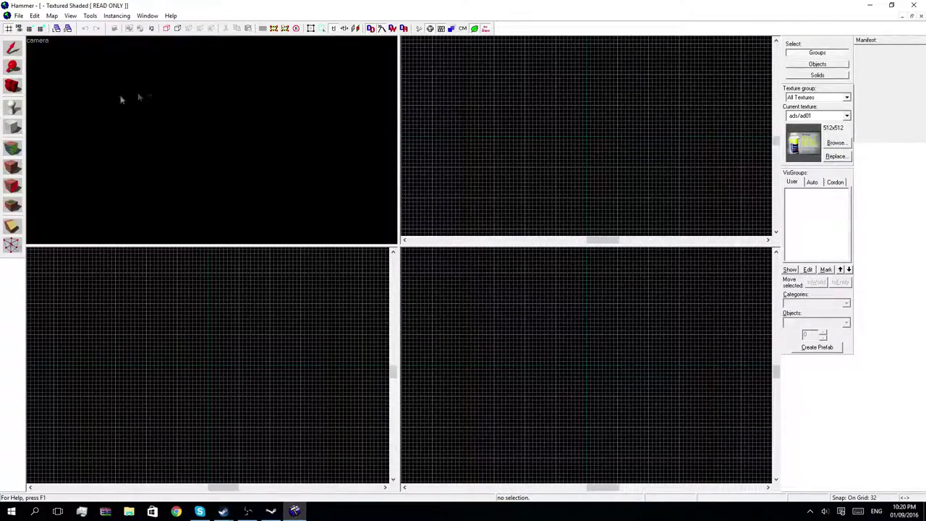
left_click(19, 15)
left_click(29, 58)
type("testmap")
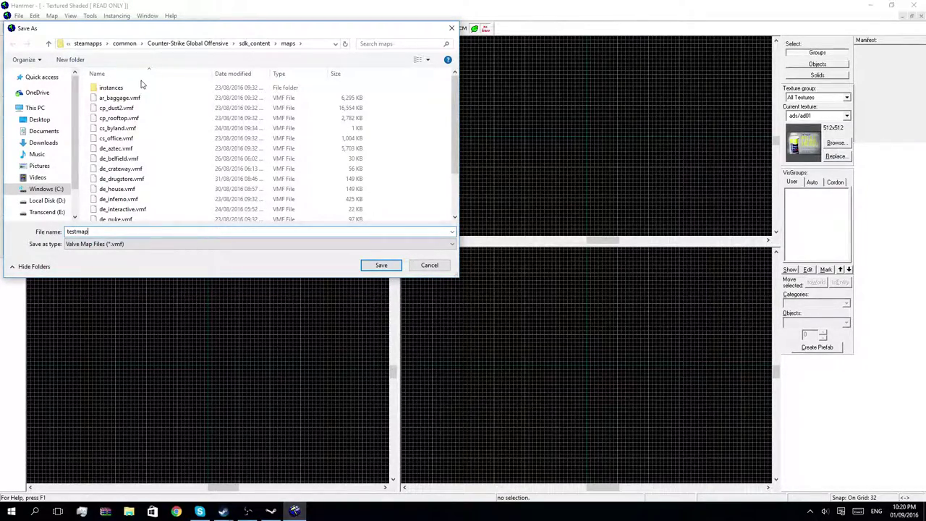
left_click(370, 267)
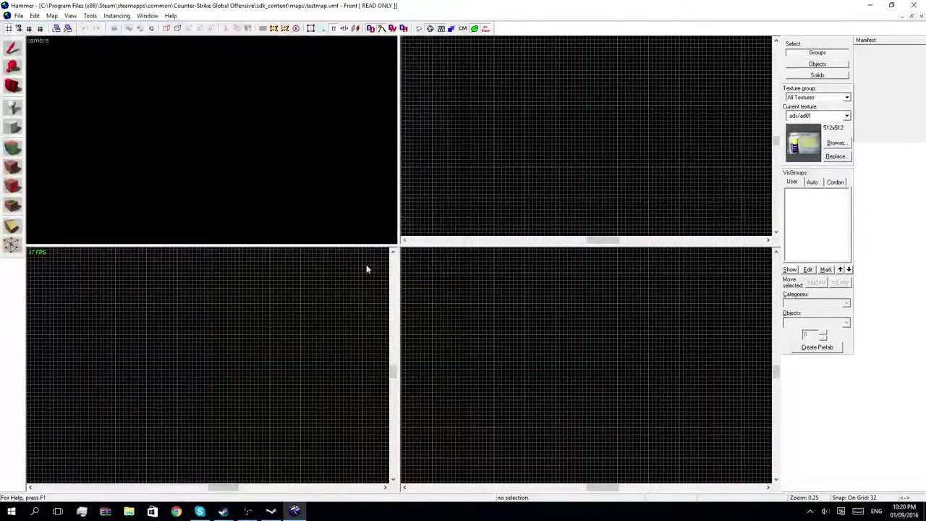
left_click(13, 128)
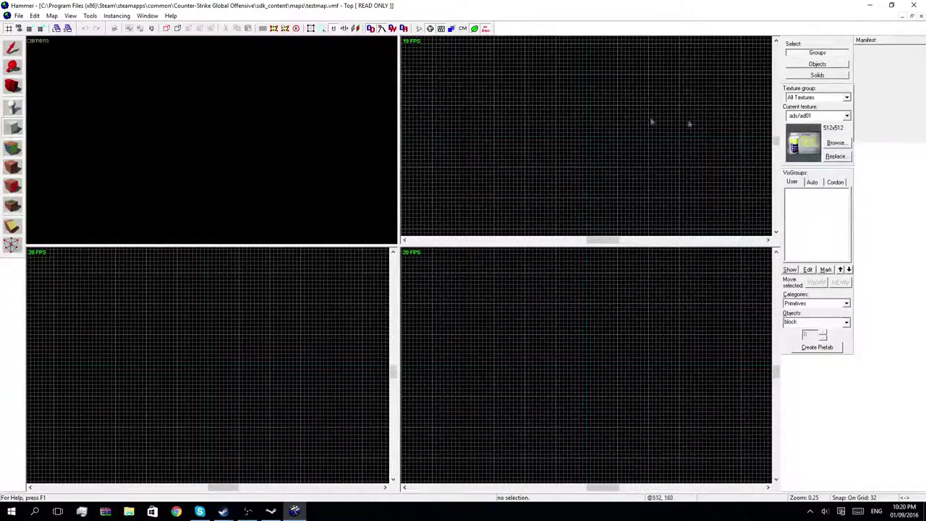
Step: Make dev_measuregeneric the current texture and outline a 512×512 block in the Top view
left_click(833, 142)
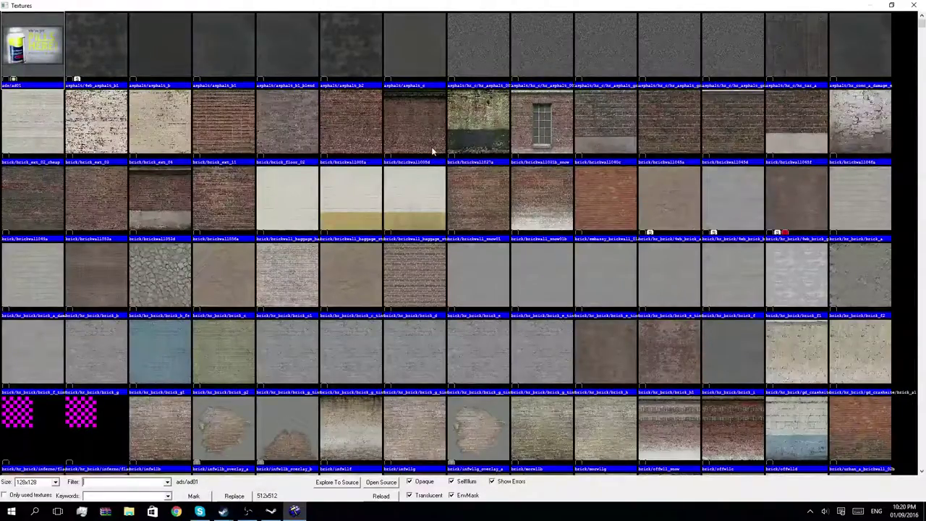
scroll(398, 232, "down", 5)
scroll(394, 259, "down", 2)
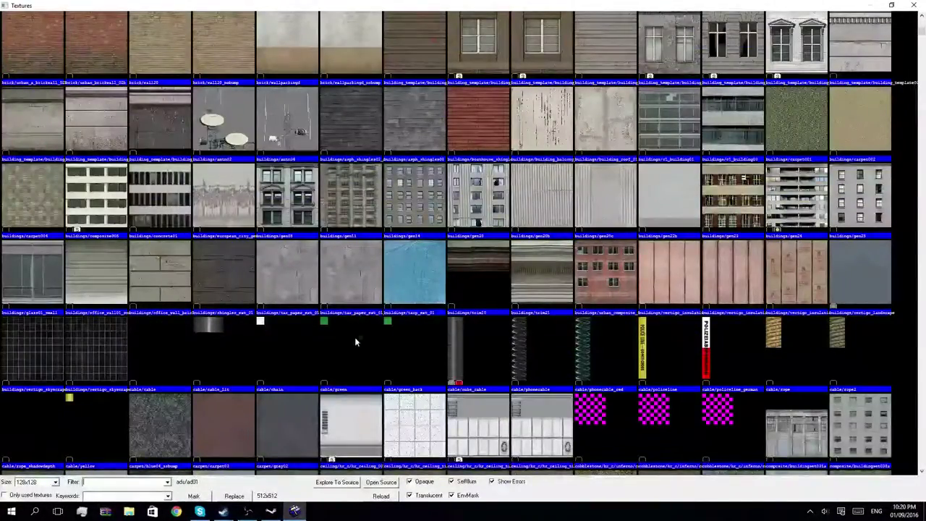
scroll(358, 337, "down", 5)
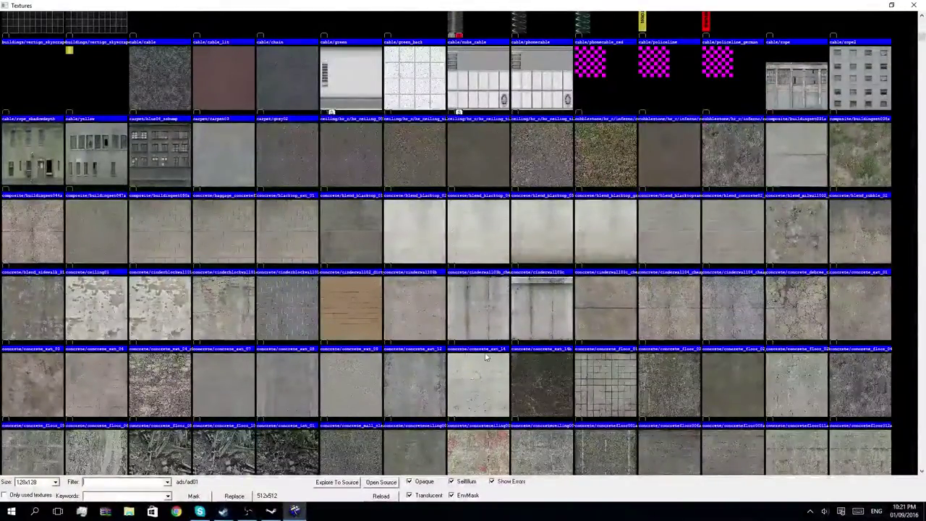
scroll(486, 354, "up", 7)
scroll(485, 355, "up", 5)
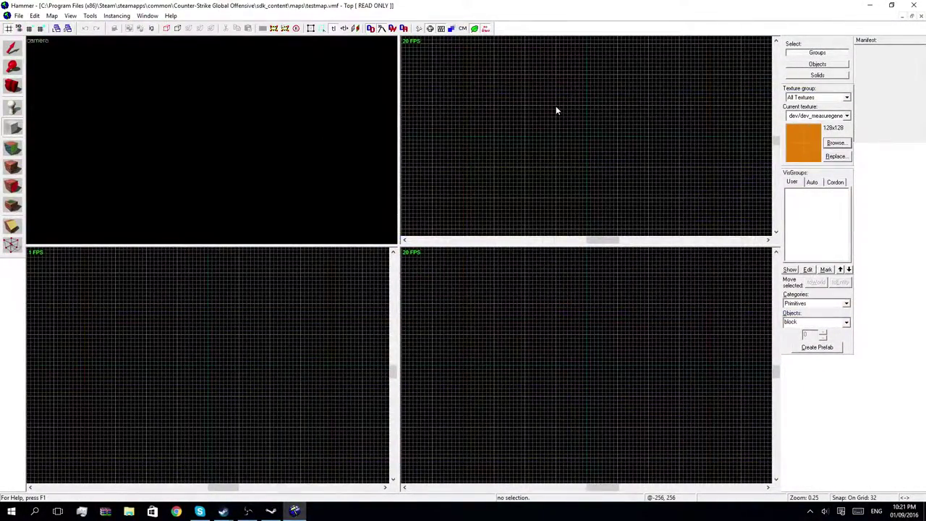
left_click_drag(556, 111, 618, 172)
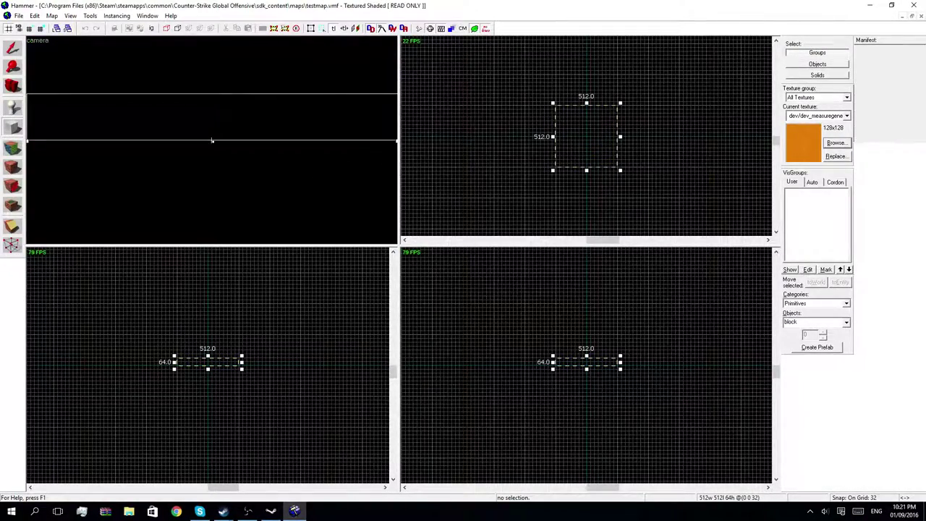
Step: Set the outline's height to 256 and create the 512×512×256 orange solid block
key("s")
key("a")
left_click_drag(217, 140, 225, 44)
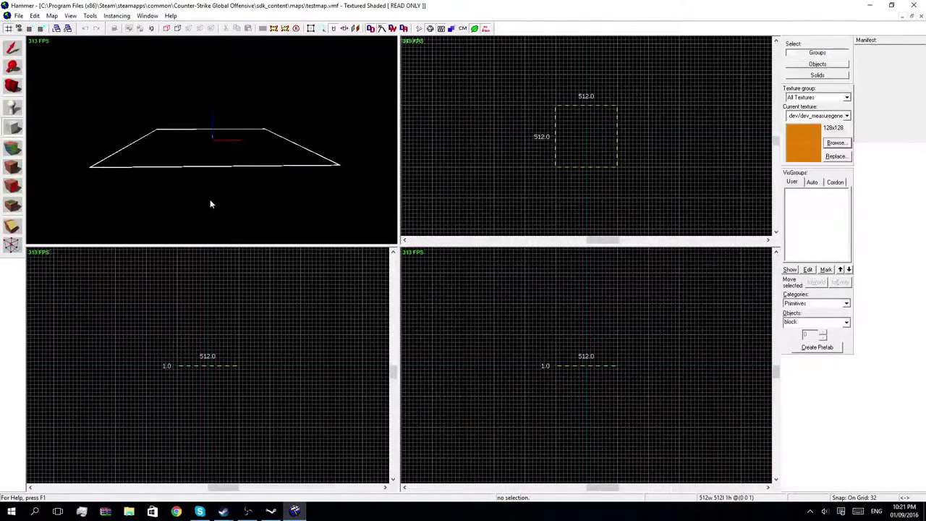
left_click_drag(226, 44, 221, 4)
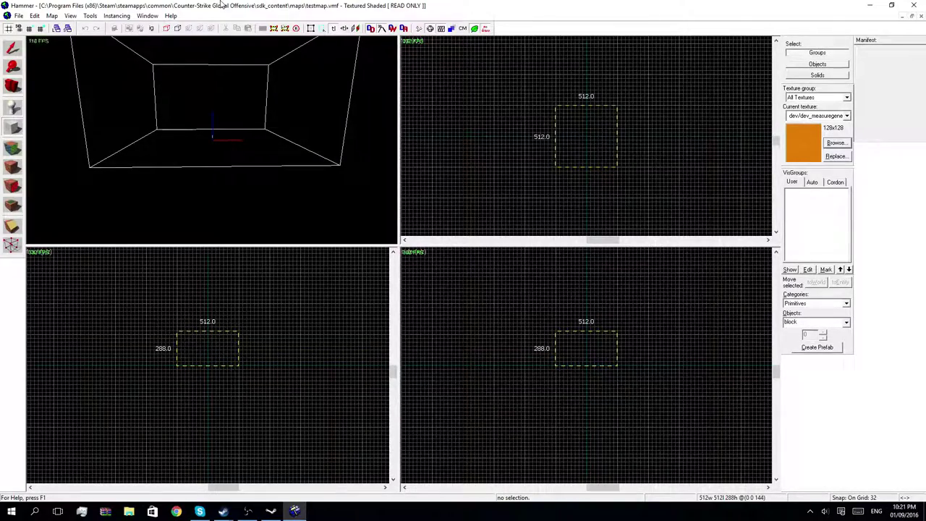
left_click_drag(221, 5, 215, 70)
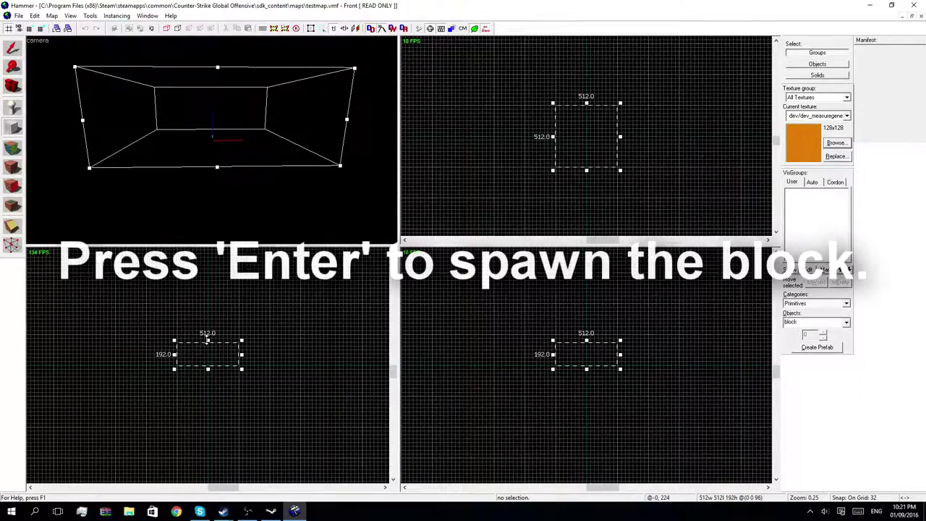
left_click_drag(207, 340, 206, 333)
key("z")
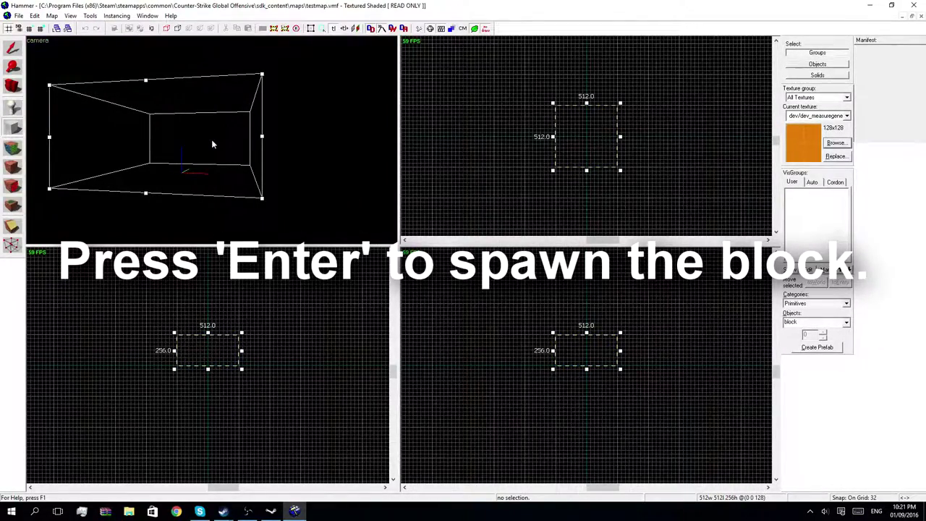
key("Return")
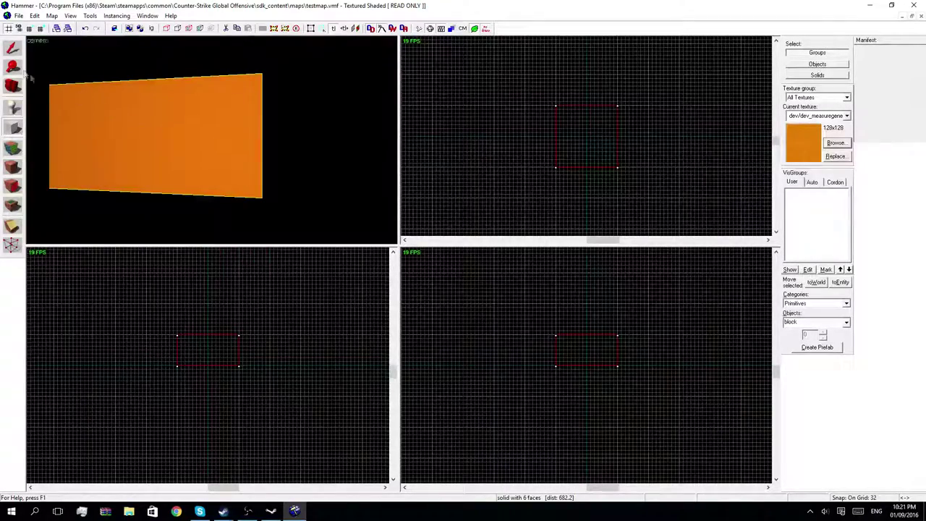
left_click(11, 49)
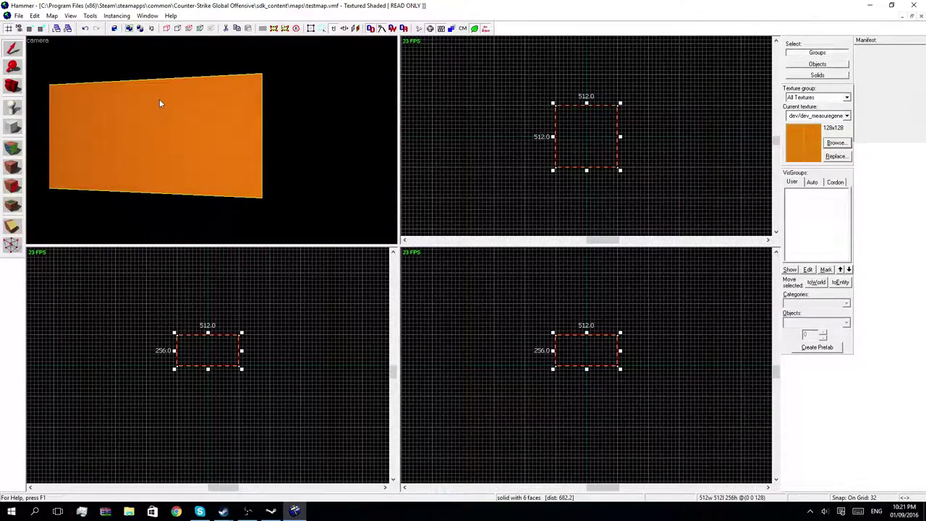
Step: Hollow the block with -32 wall thickness via Make Hollow, then fly the camera inside
left_click(87, 16)
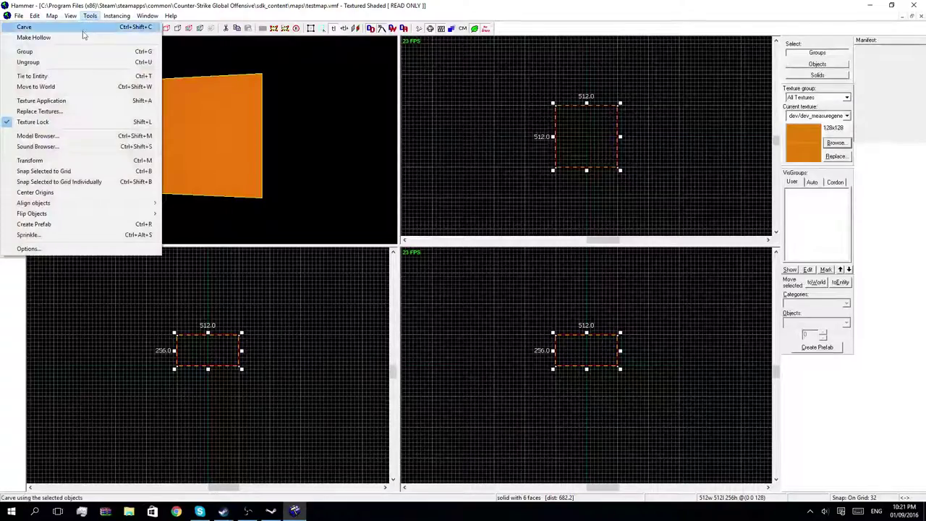
left_click(85, 38)
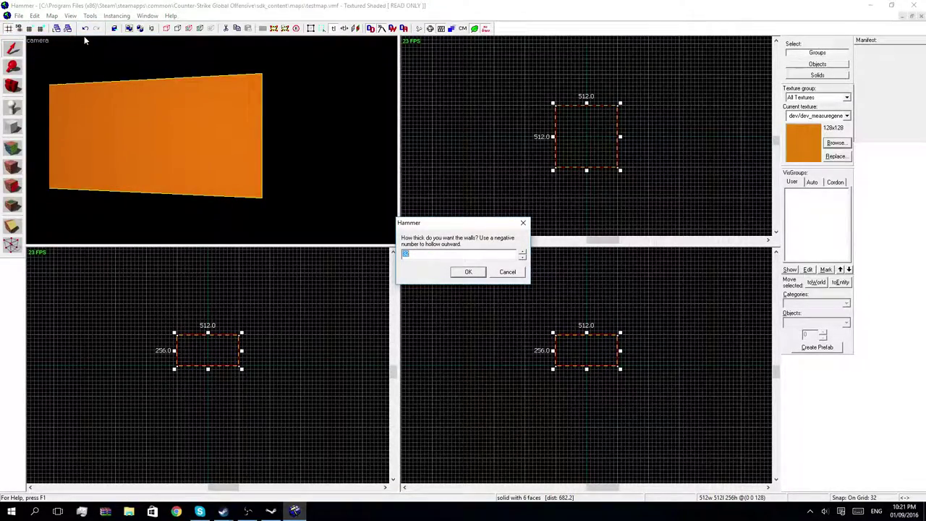
type("-3")
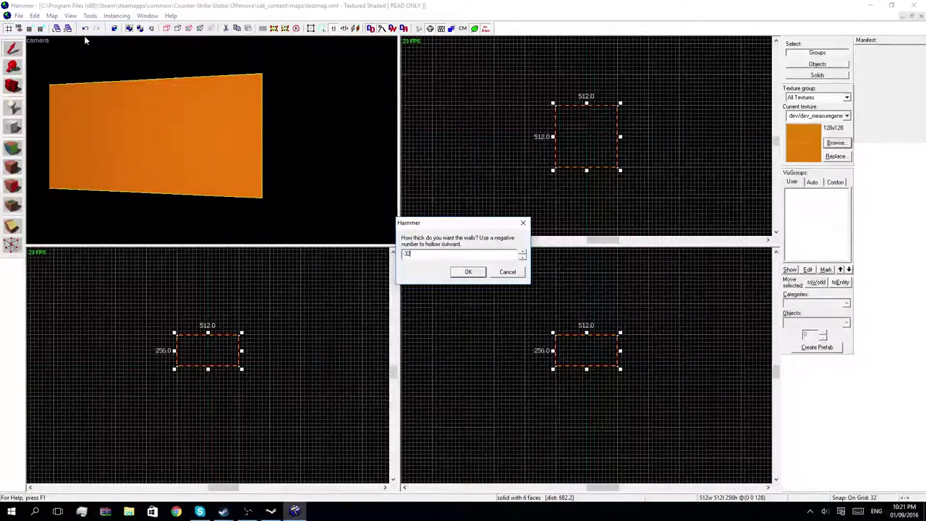
left_click(458, 273)
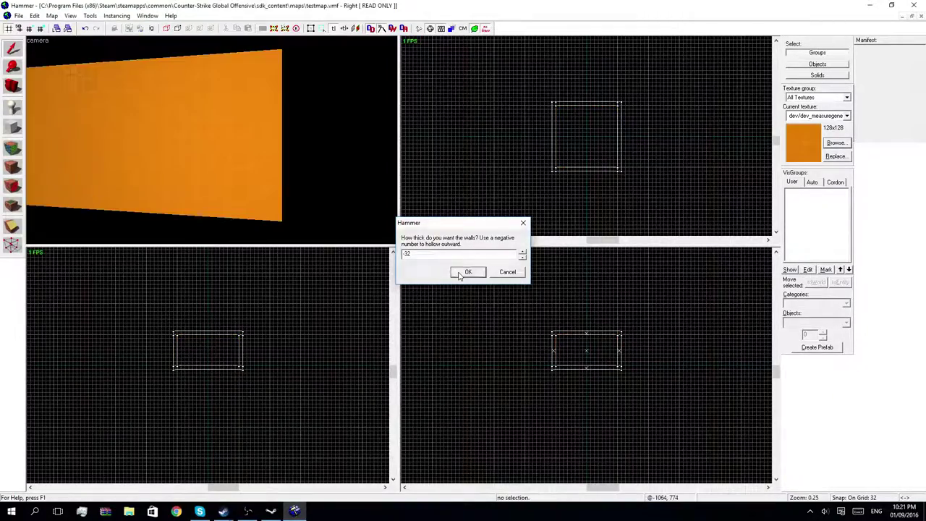
key("w")
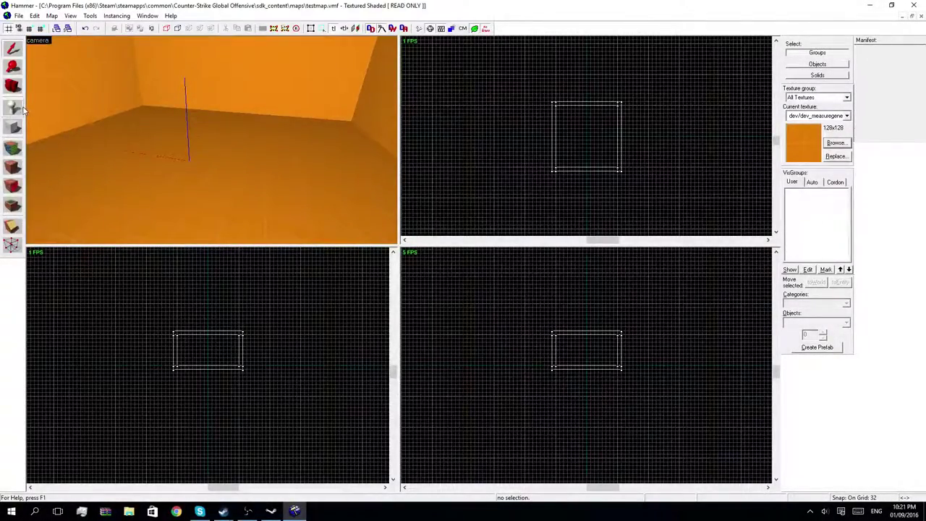
Step: Place an info_player_terrorist on the room floor and drag it toward a corner in Top view
left_click(21, 108)
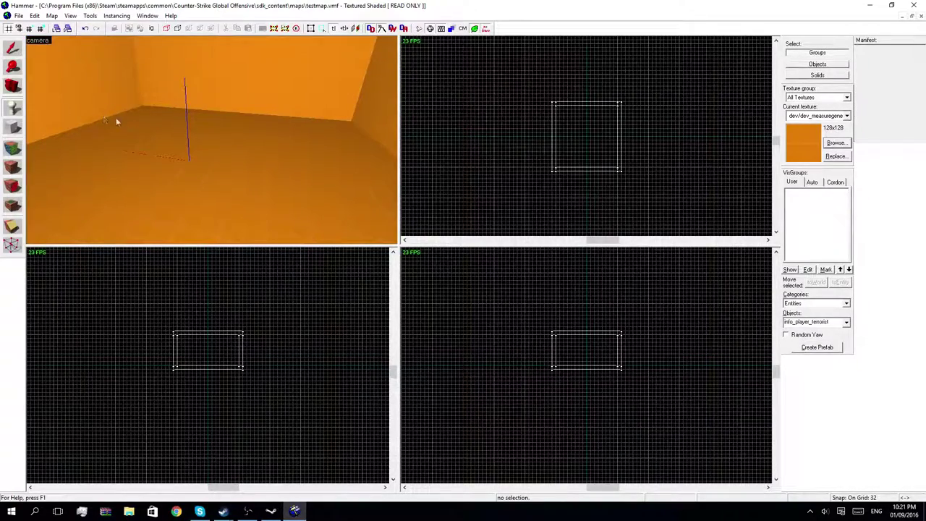
left_click(233, 128)
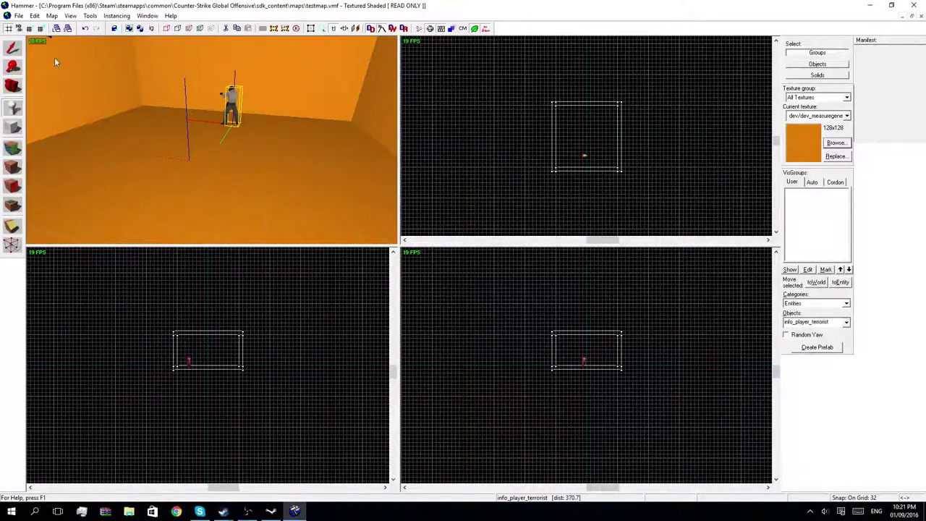
left_click(12, 48)
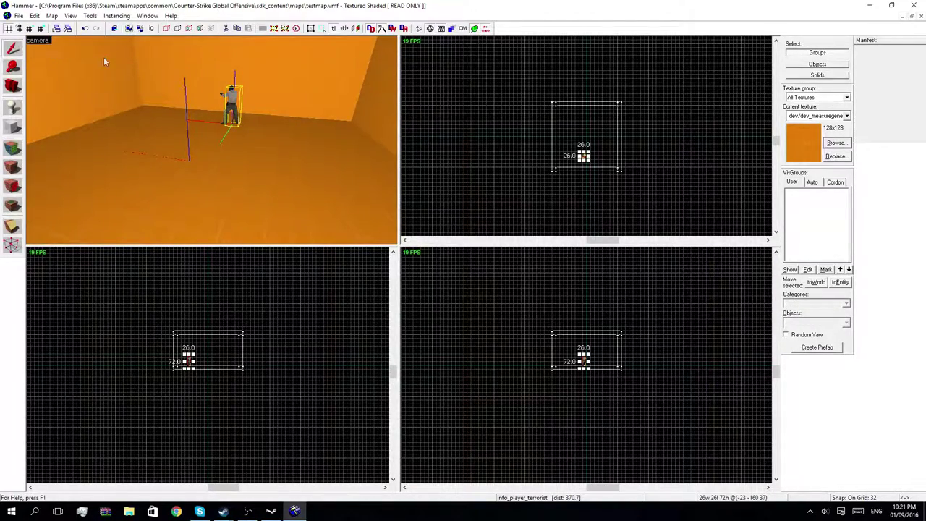
scroll(628, 166, "up", 2)
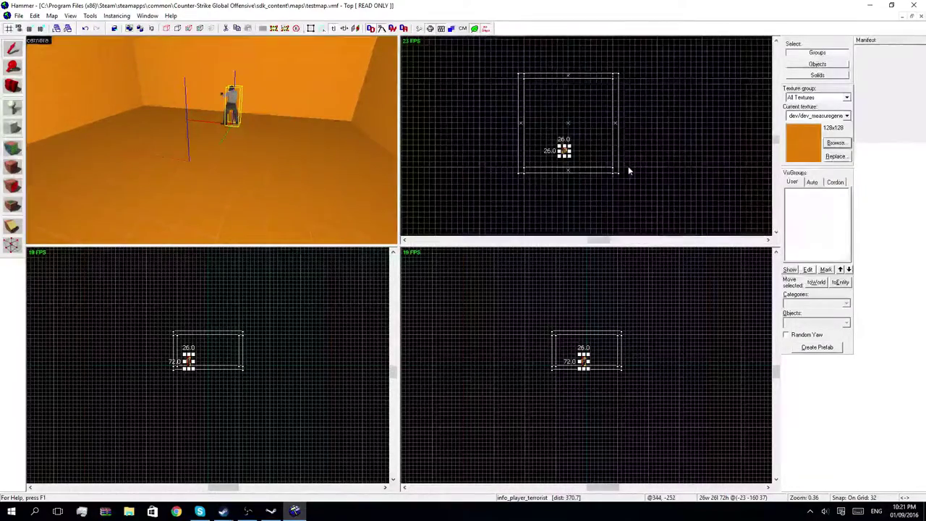
scroll(564, 151, "up", 3)
scroll(567, 152, "up", 3)
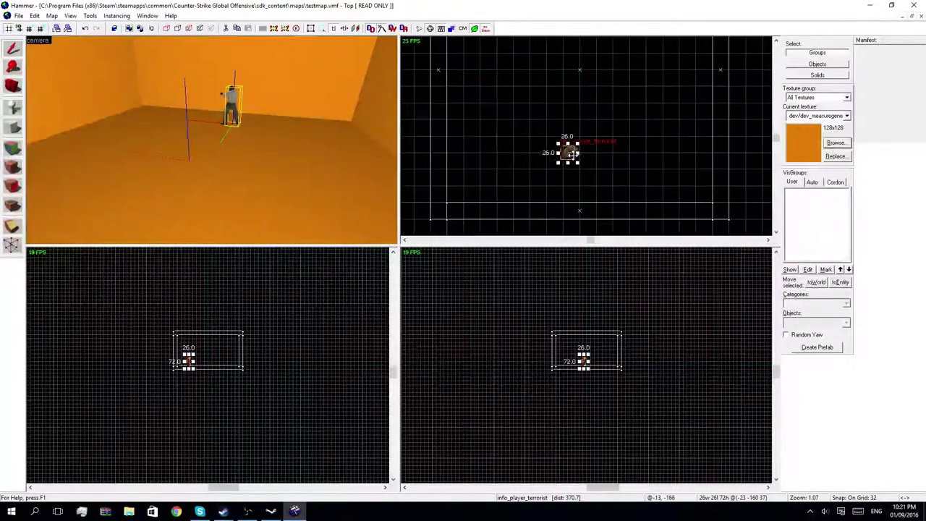
left_click_drag(570, 154, 498, 70)
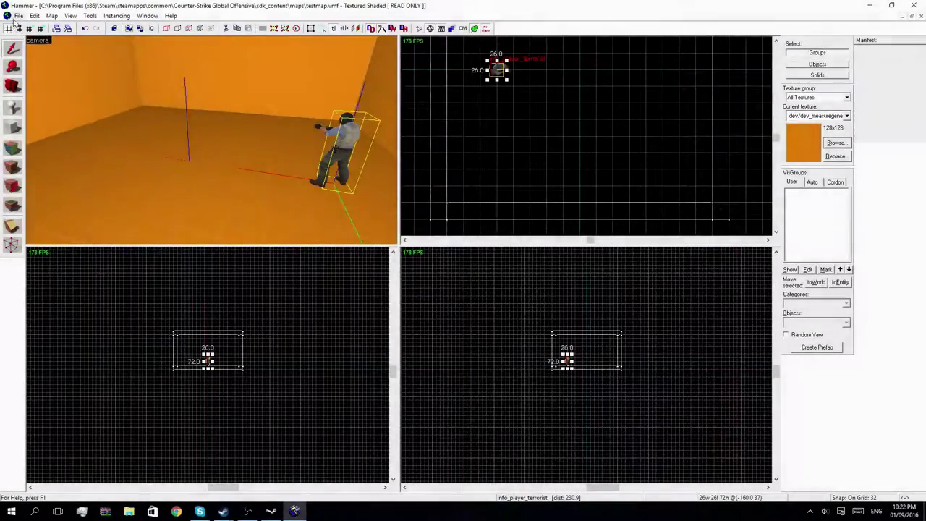
Step: Save testmap, then compile and launch it in CS:GO with Run Map
left_click(17, 17)
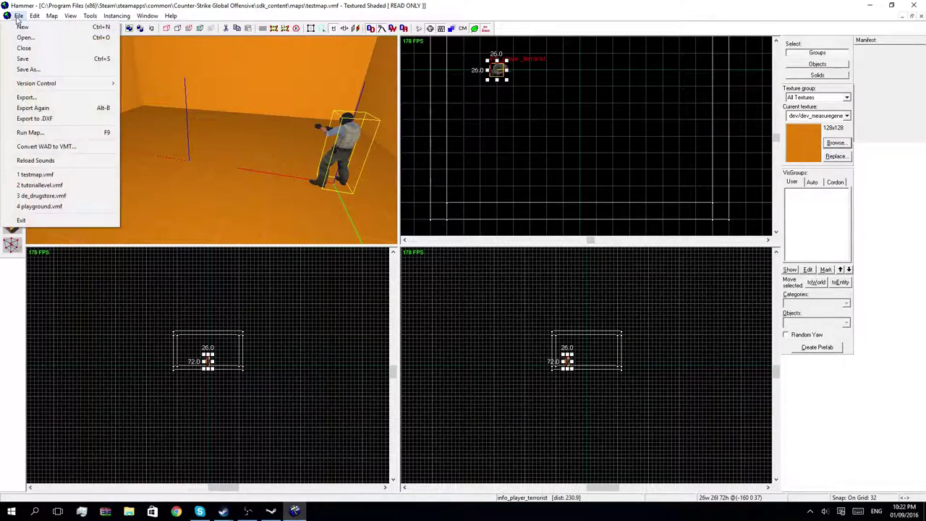
left_click(39, 60)
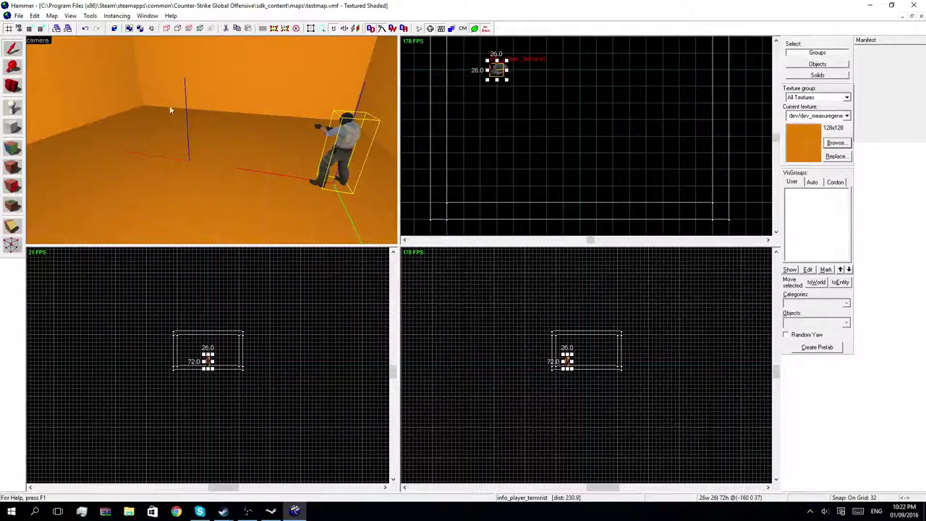
left_click(89, 16)
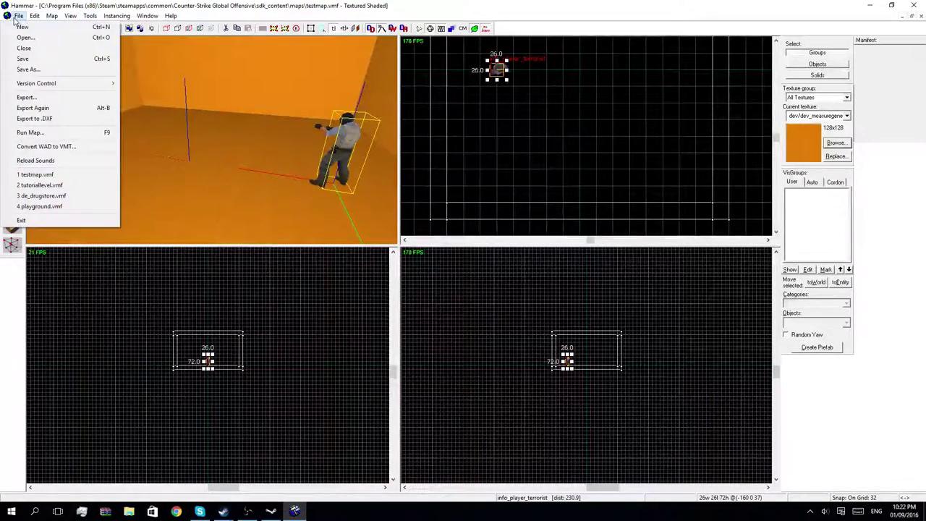
left_click(31, 133)
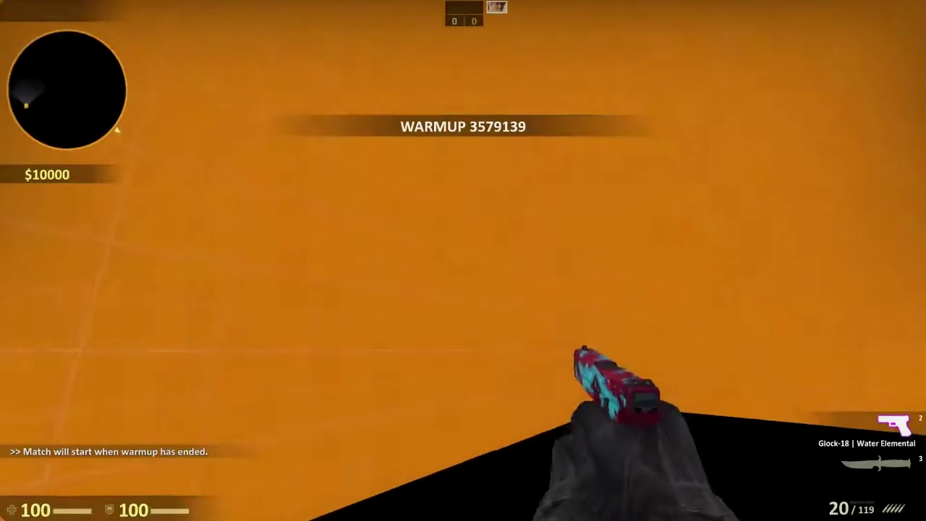
Step: Fire the Glock at the dark and orange walls, reload, and check the scoreboard
left_click(463, 261)
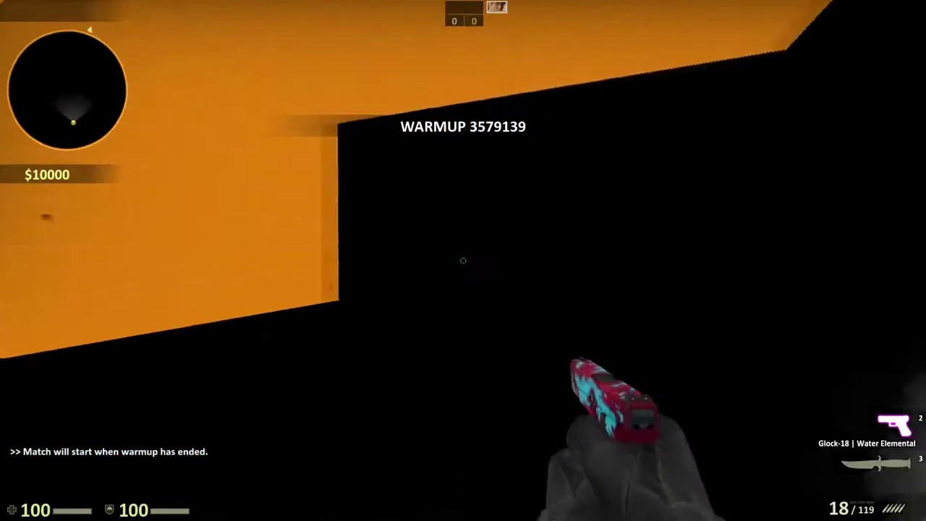
left_click(463, 261)
key("r")
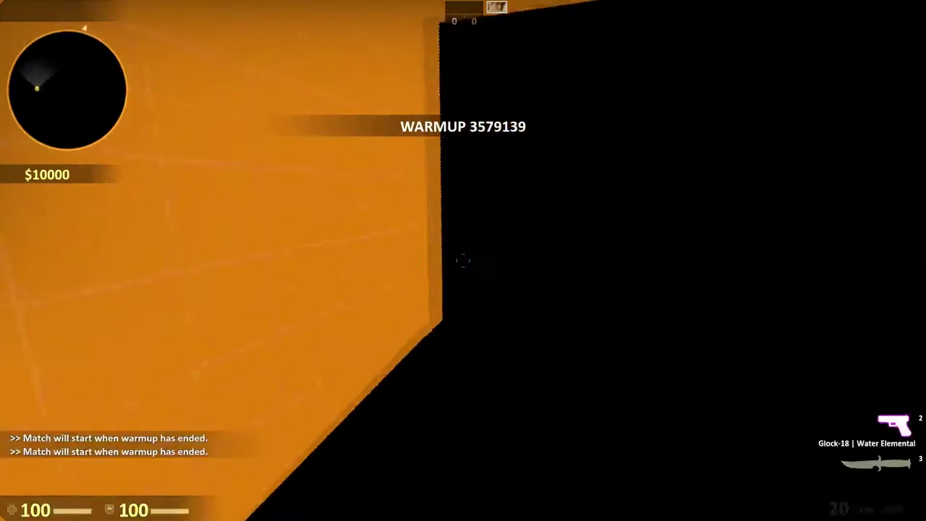
key("Tab")
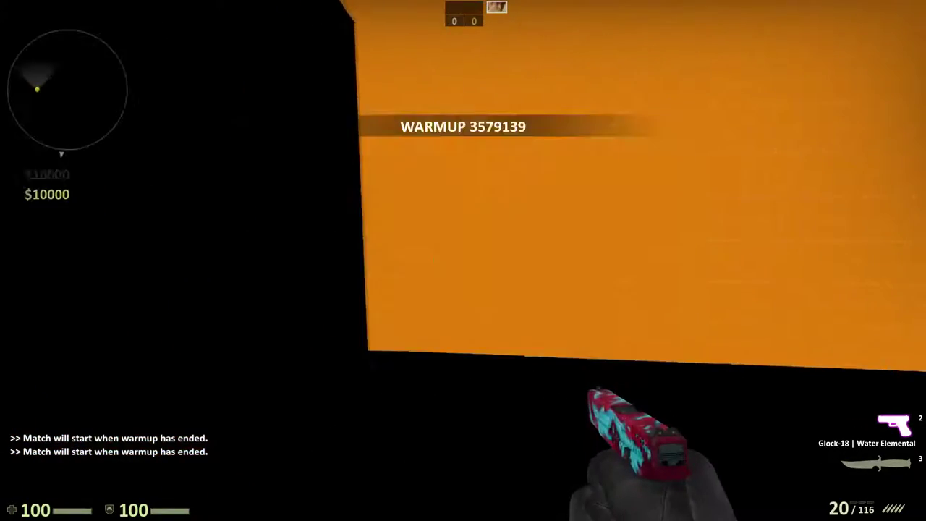